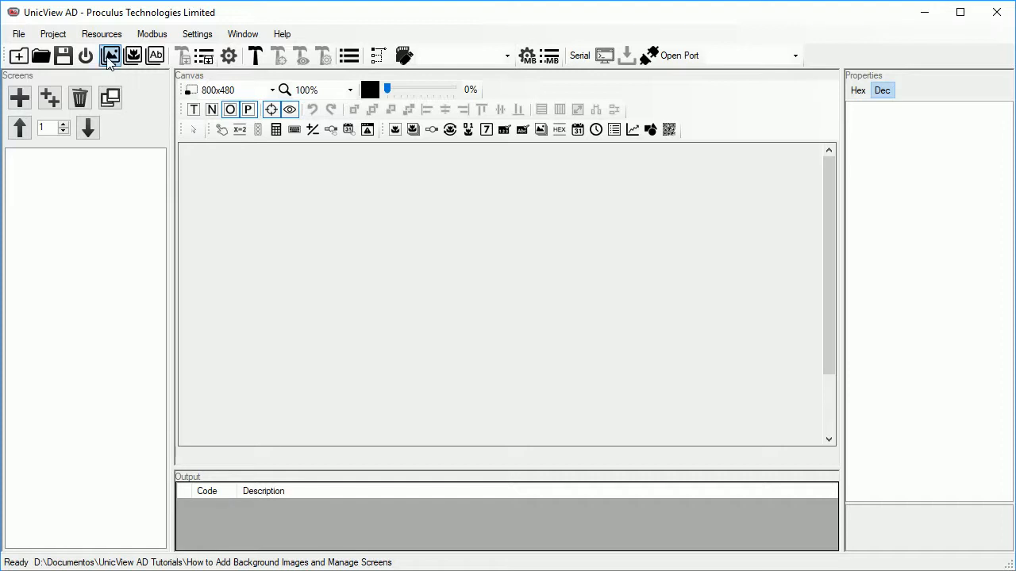
- Import all the Proculus JPG images from the image folder into the project's image resources
{"action": "left_click", "coordinate": [111, 56]}
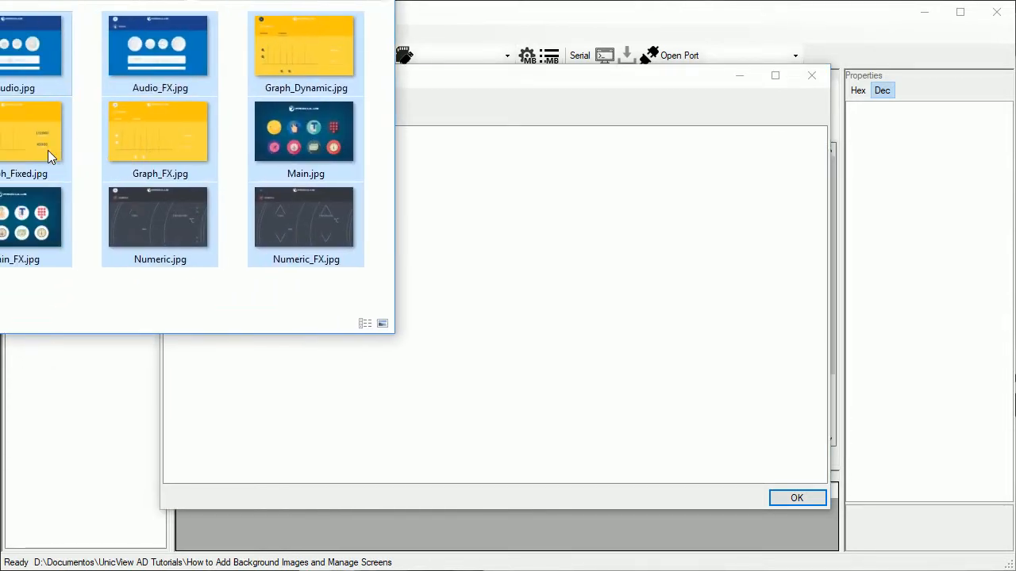
{"action": "left_click_drag", "start_coordinate": [328, 316], "coordinate": [548, 223]}
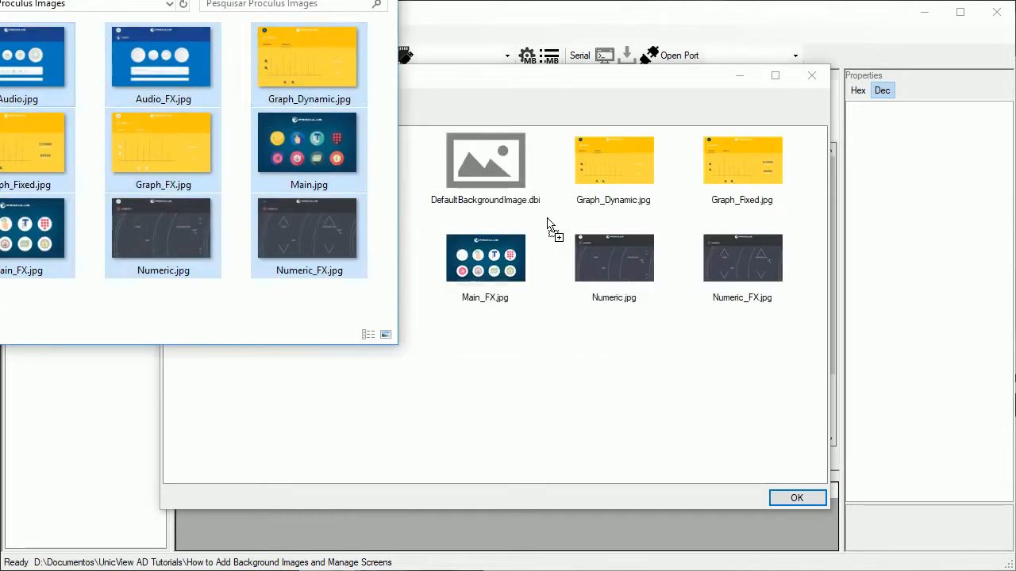
{"action": "left_click", "coordinate": [310, 22]}
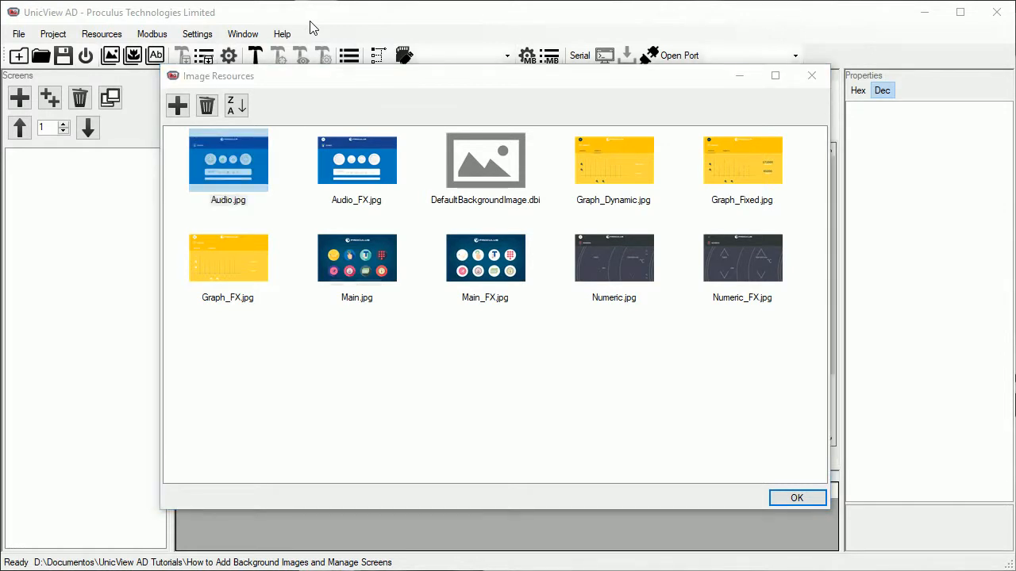
{"action": "left_click", "coordinate": [797, 498]}
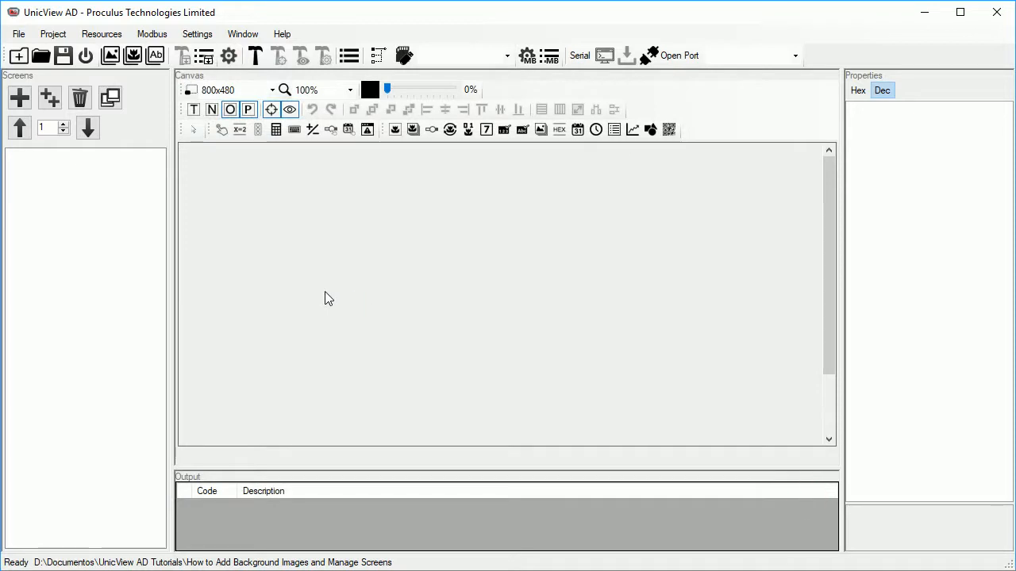
- Keep the canvas resolution at 800x480 and add three screens one at a time
{"action": "left_click", "coordinate": [106, 207]}
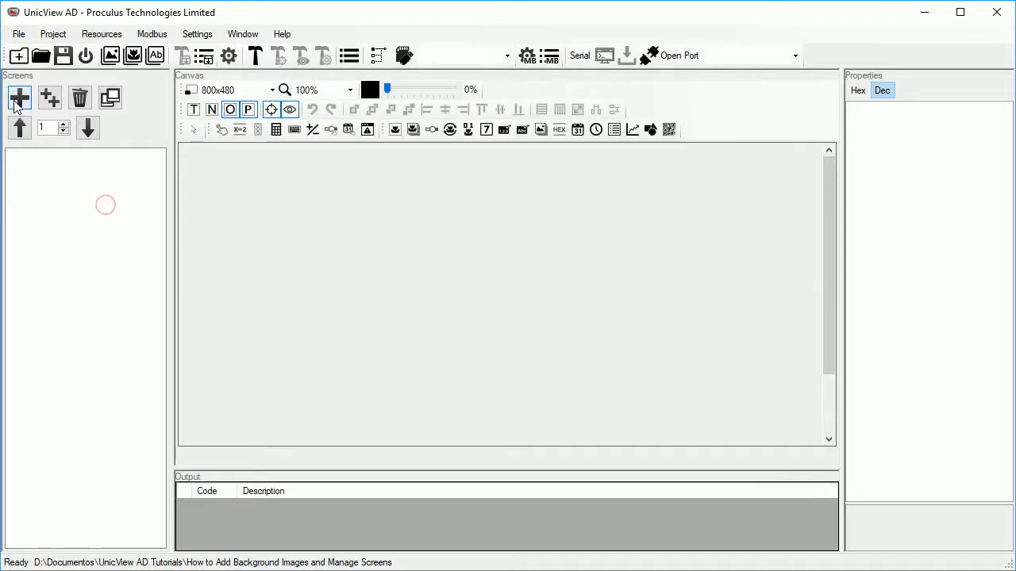
{"action": "left_click", "coordinate": [270, 90]}
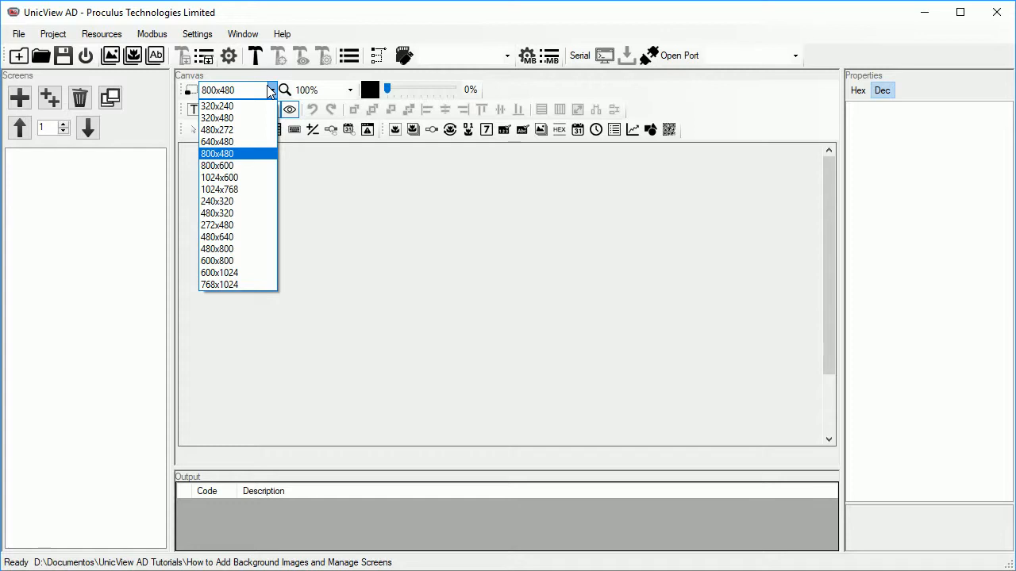
{"action": "left_click", "coordinate": [270, 90]}
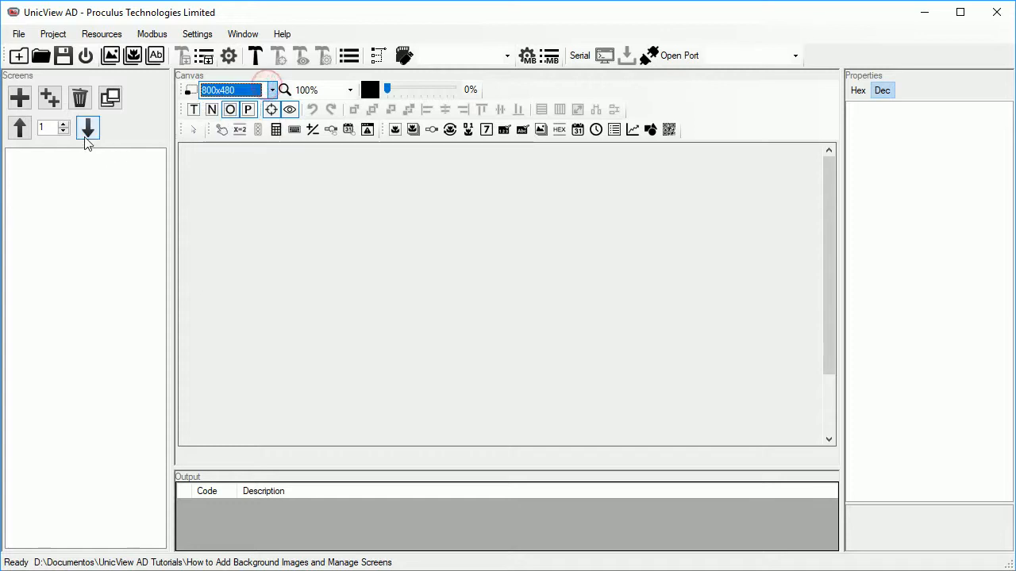
{"action": "left_click", "coordinate": [19, 98]}
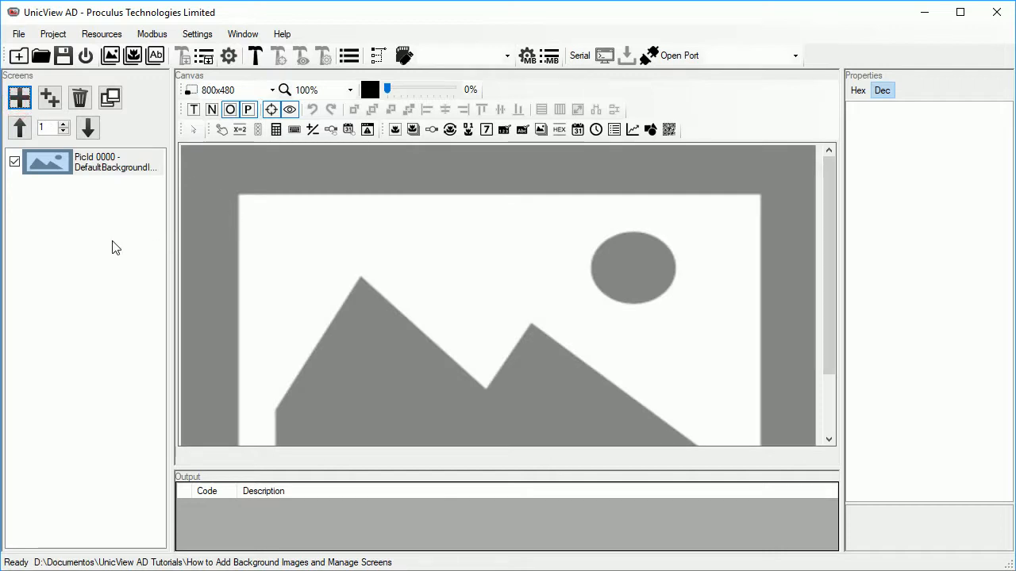
{"action": "left_click", "coordinate": [17, 100]}
{"action": "left_click", "coordinate": [15, 102]}
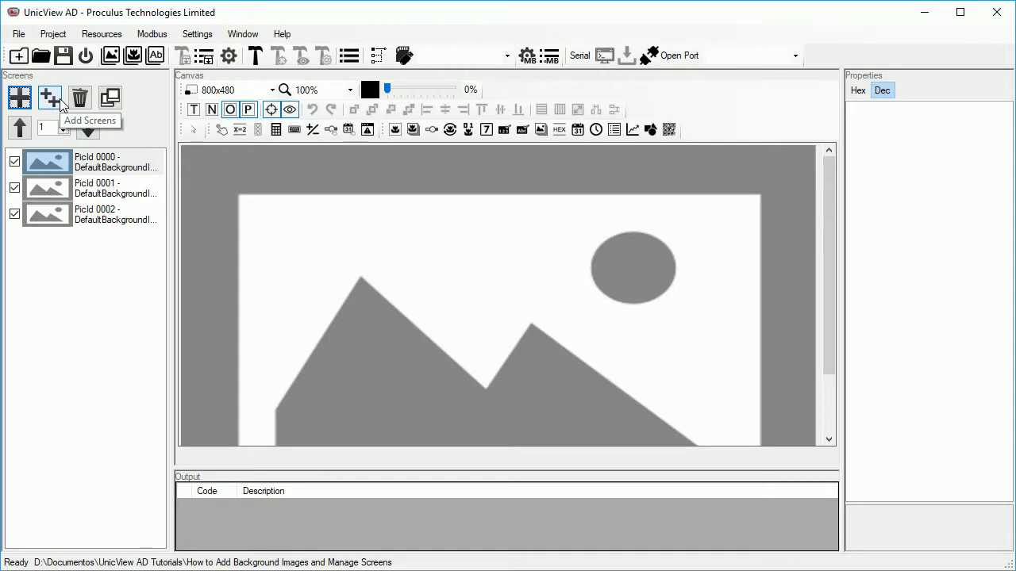
- Add 5 more screens to the project in a single operation
{"action": "left_click", "coordinate": [50, 98]}
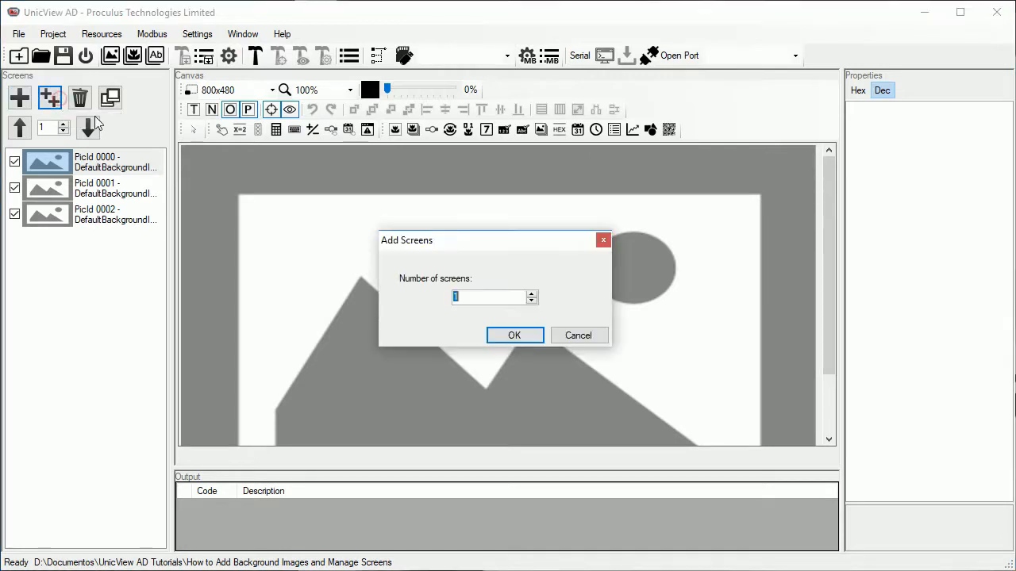
{"action": "left_click", "coordinate": [468, 298]}
{"action": "type", "text": "5"}
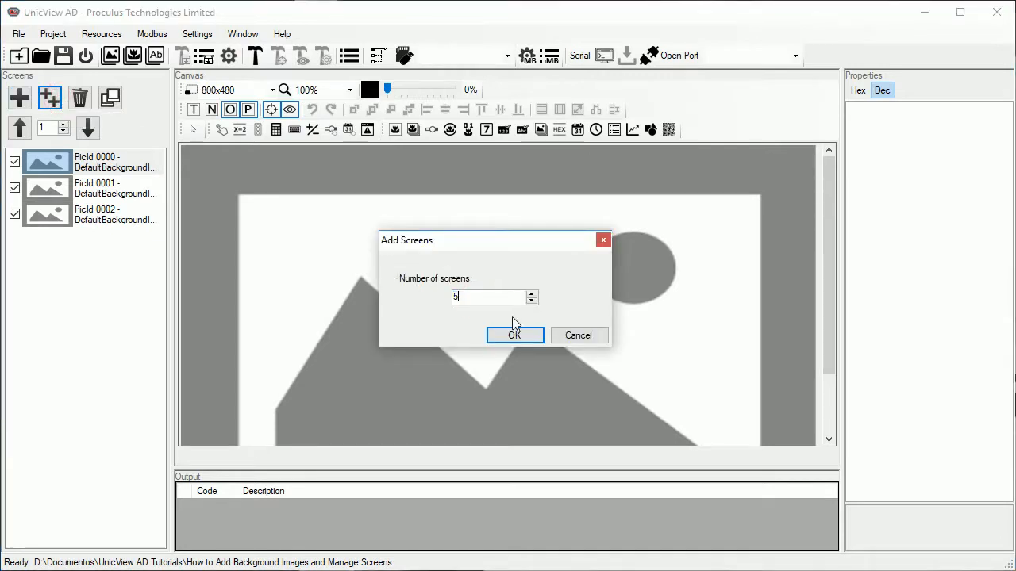
{"action": "left_click", "coordinate": [514, 332]}
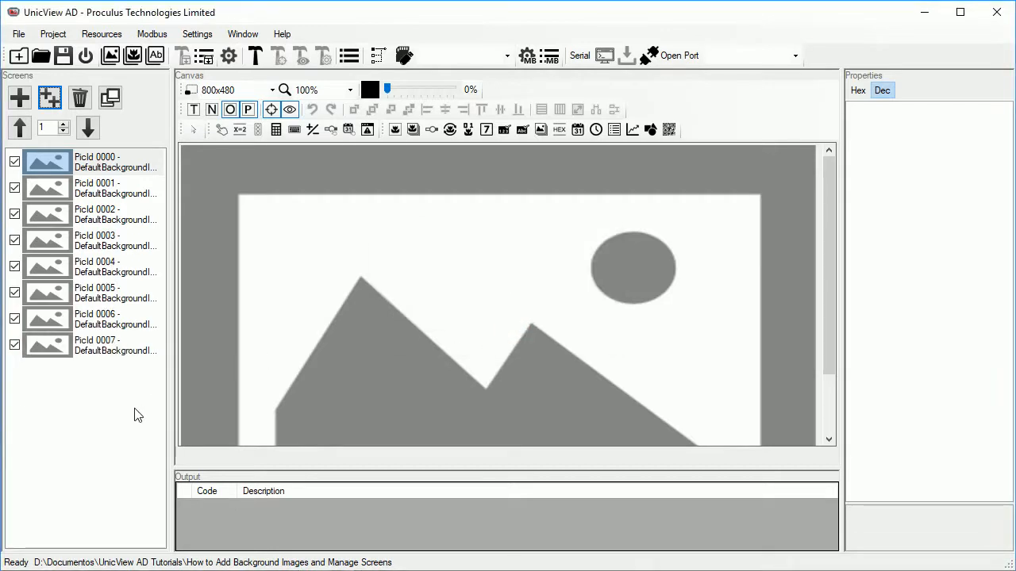
- Select the non-adjacent screens PicId 0001, 0003, 0004 and 0006 together in the screen list
{"action": "left_click", "coordinate": [112, 191]}
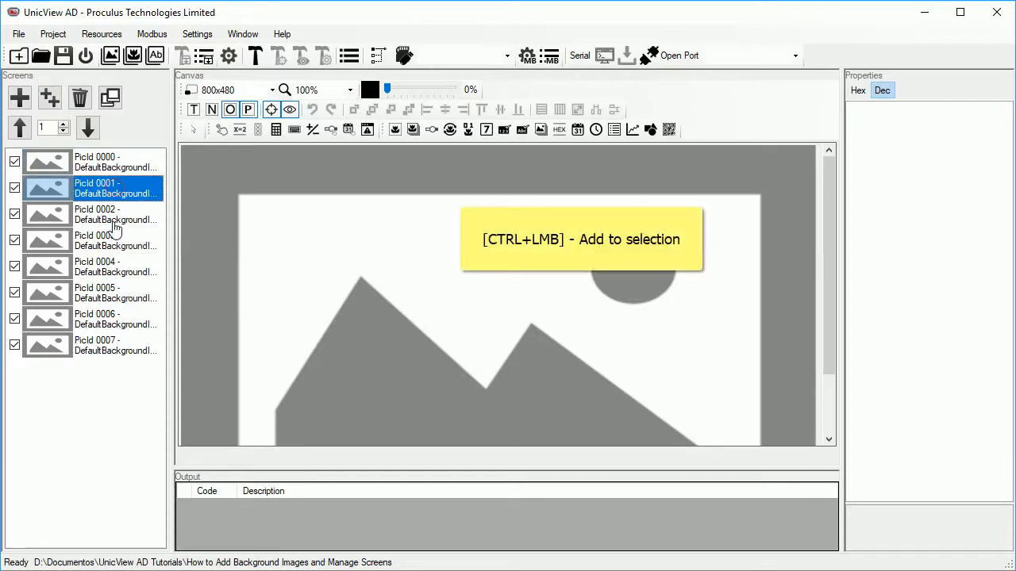
{"action": "left_click", "coordinate": [110, 251], "text": "ctrl"}
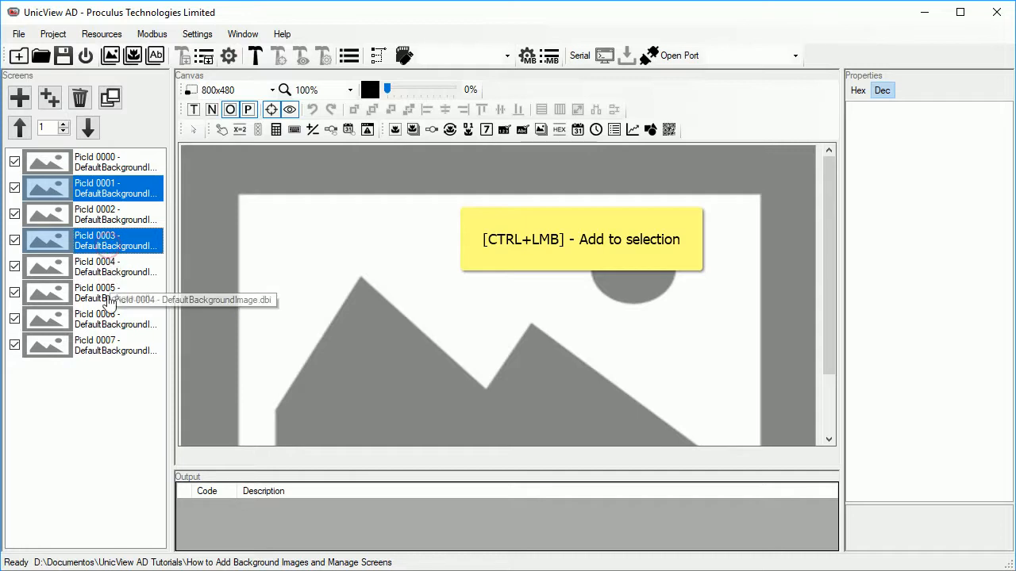
{"action": "left_click", "coordinate": [102, 272], "text": "ctrl"}
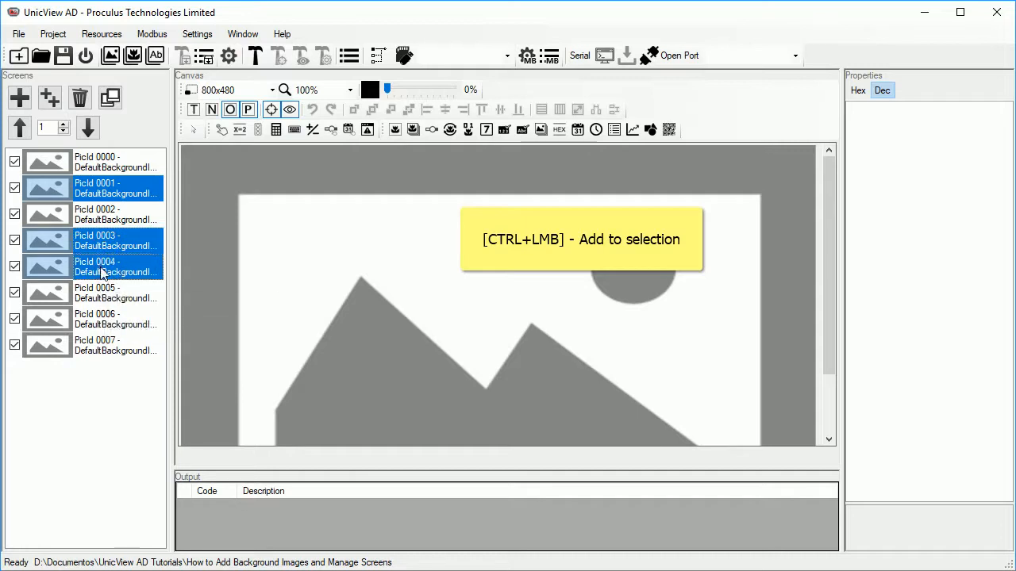
{"action": "left_click", "coordinate": [107, 325], "text": "ctrl"}
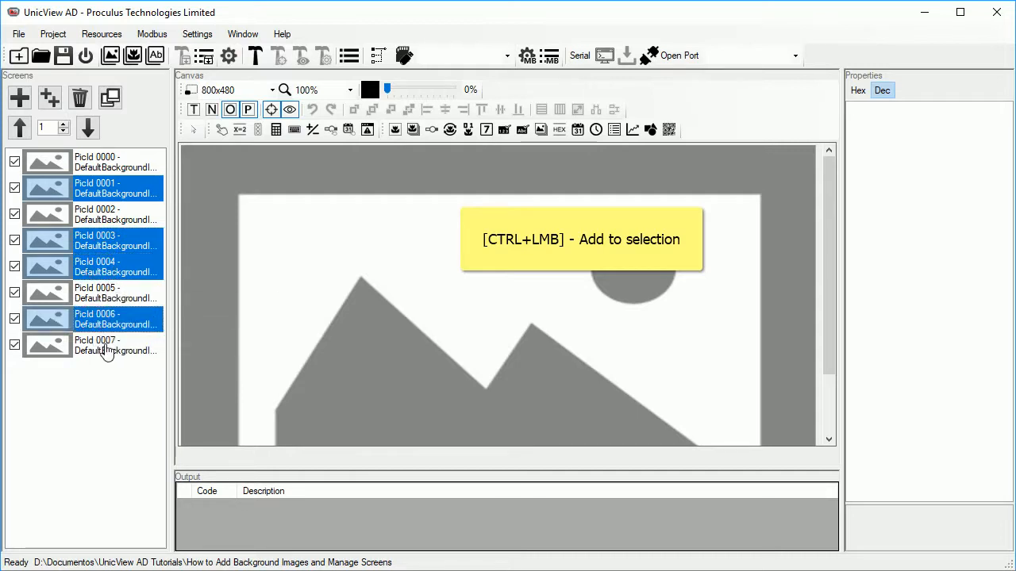
- Select the range of screens from PicId 0007 up to PicId 0001, and extend the selection to all screens
{"action": "left_click", "coordinate": [106, 350]}
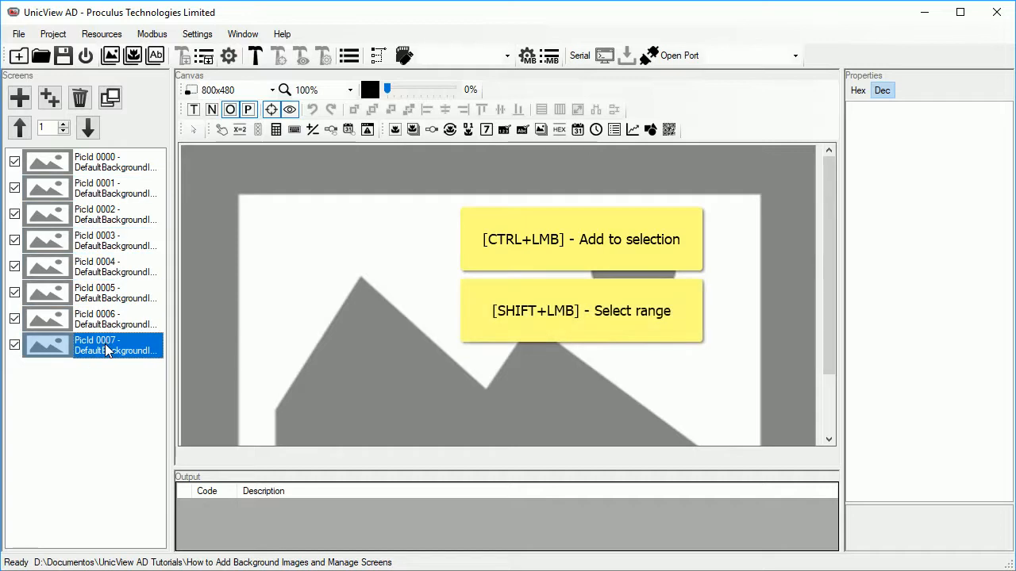
{"action": "left_click", "coordinate": [115, 189], "text": "shift"}
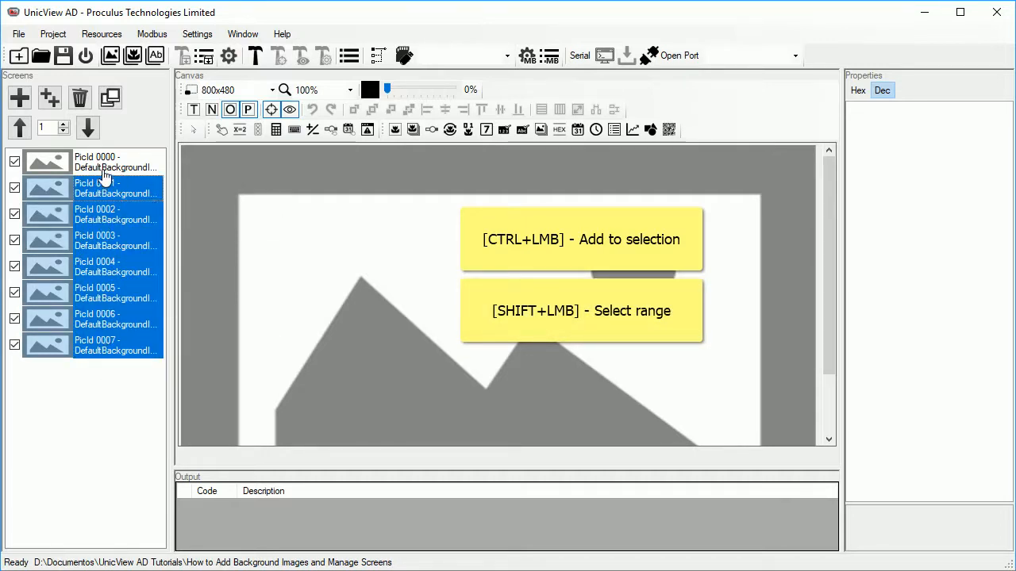
{"action": "left_click", "coordinate": [102, 167]}
{"action": "key", "text": "ctrl+a"}
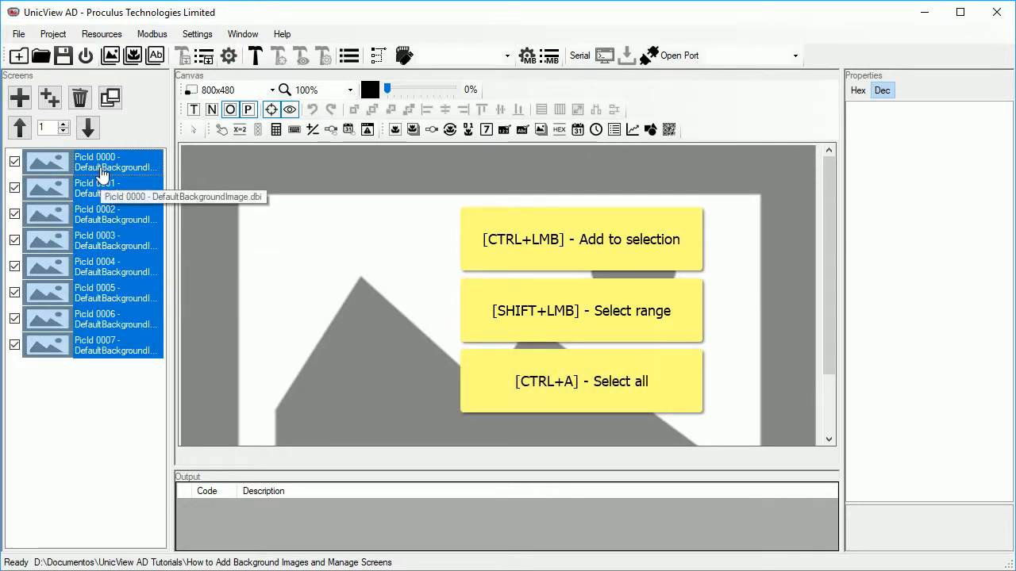
- Delete the screens PicId 0003 through PicId 0007 from the project
{"action": "left_click", "coordinate": [116, 245]}
{"action": "left_click", "coordinate": [108, 322], "text": "shift"}
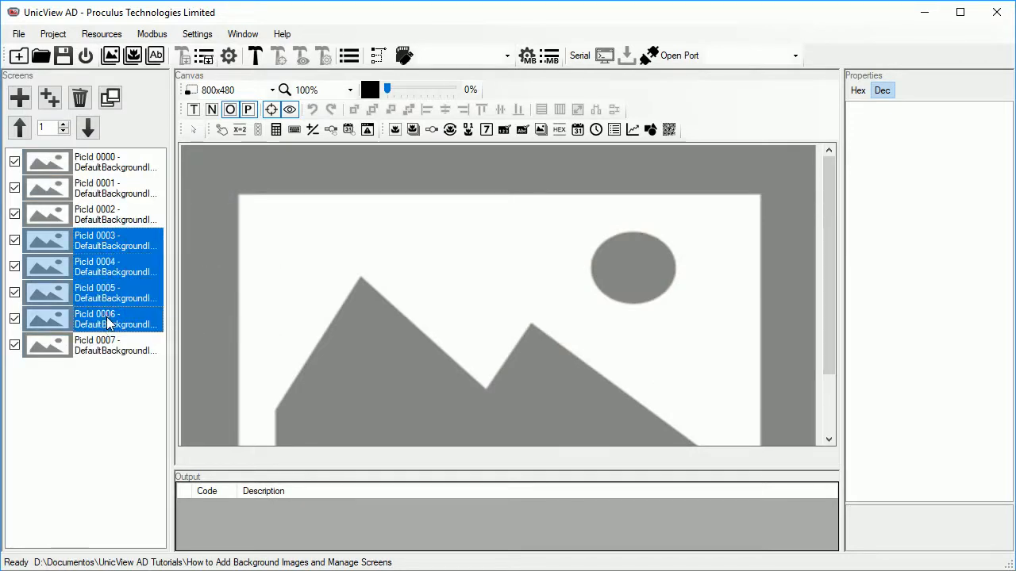
{"action": "left_click", "coordinate": [110, 349], "text": "shift"}
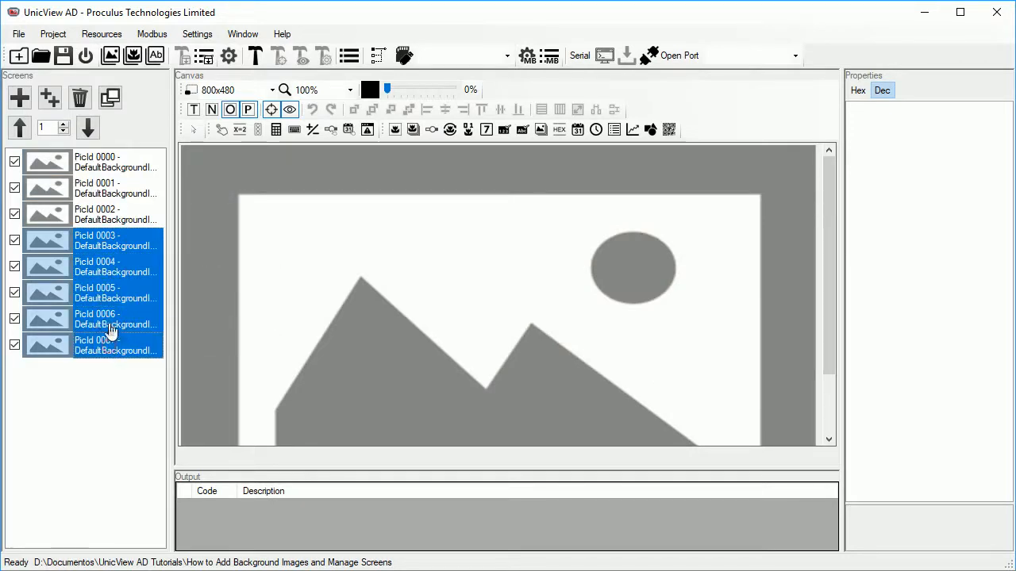
{"action": "left_click", "coordinate": [81, 98]}
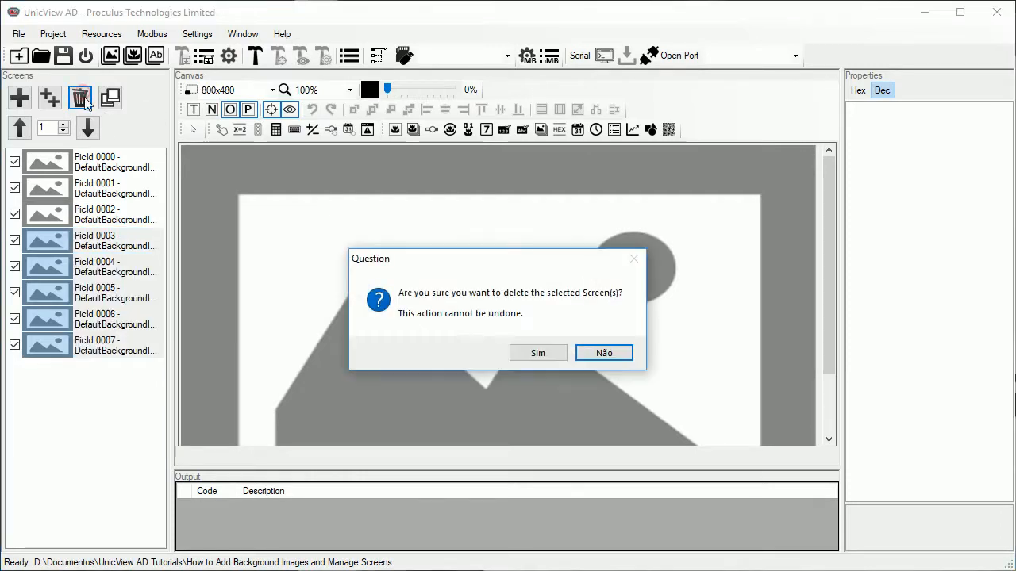
{"action": "left_click", "coordinate": [537, 354]}
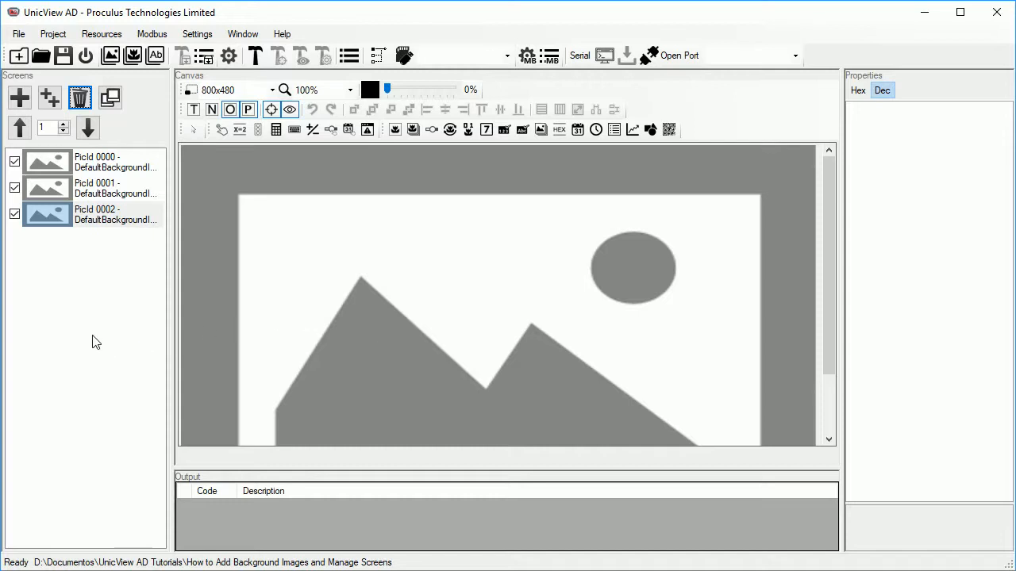
- Set Main.jpg as the background image of screen PicId 0000
{"action": "left_click", "coordinate": [101, 170]}
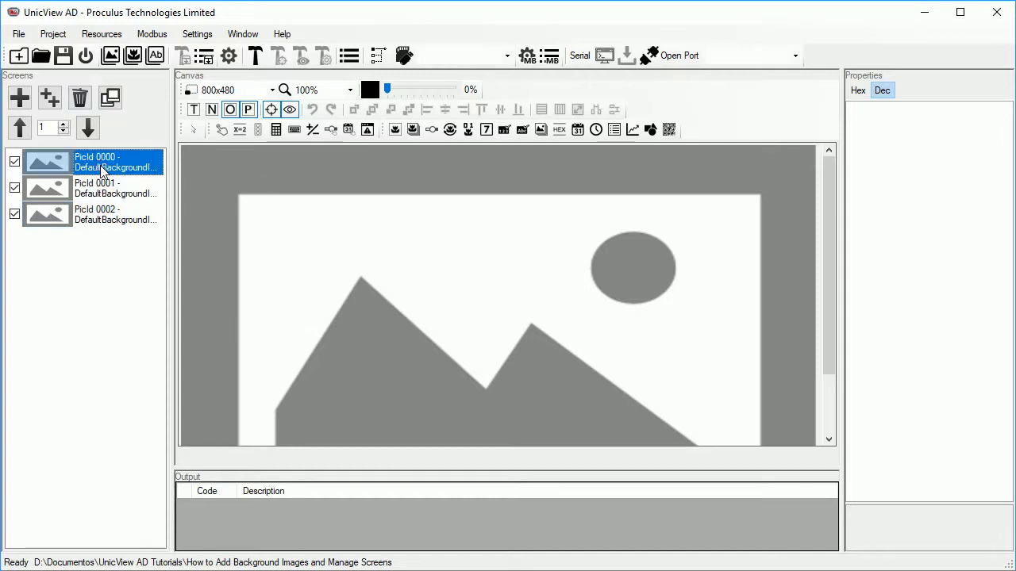
{"action": "right_click", "coordinate": [101, 170]}
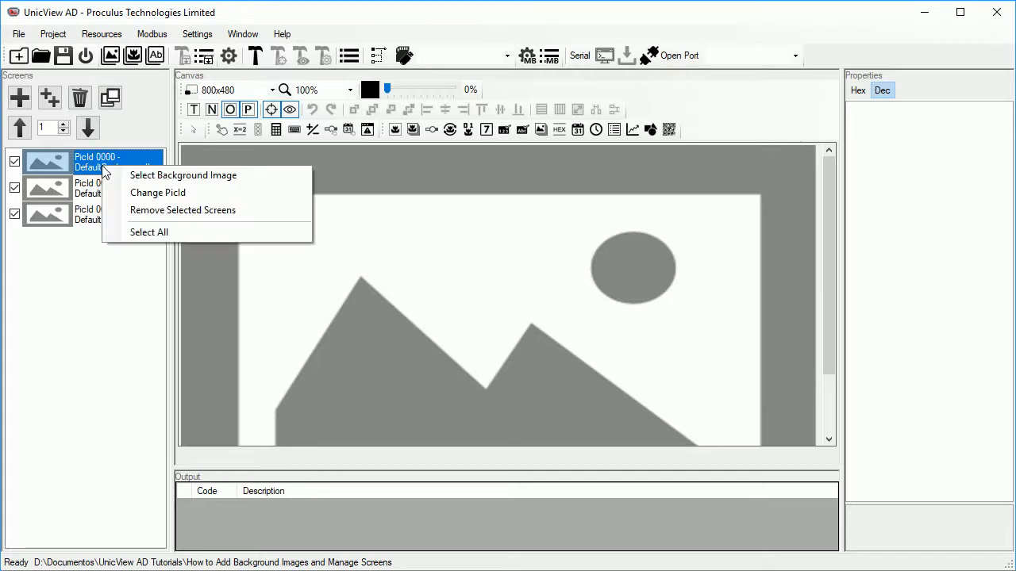
{"action": "left_click", "coordinate": [257, 186]}
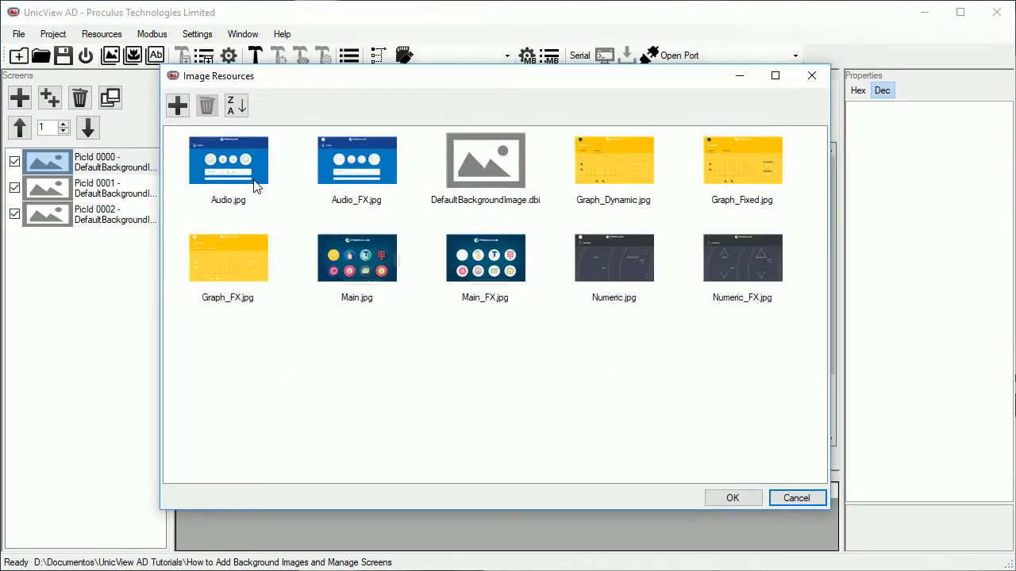
{"action": "left_click", "coordinate": [379, 277]}
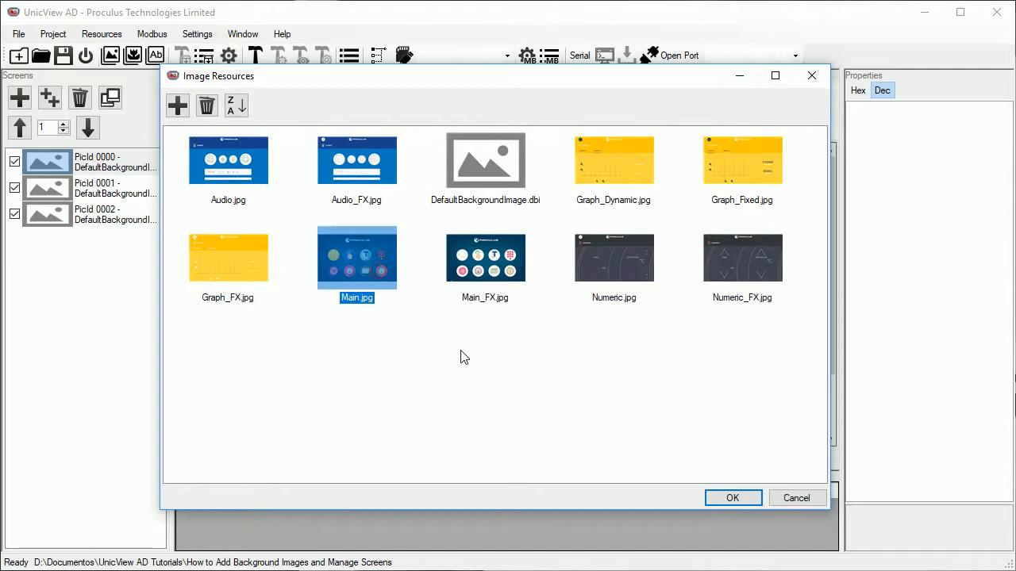
{"action": "left_click", "coordinate": [722, 499]}
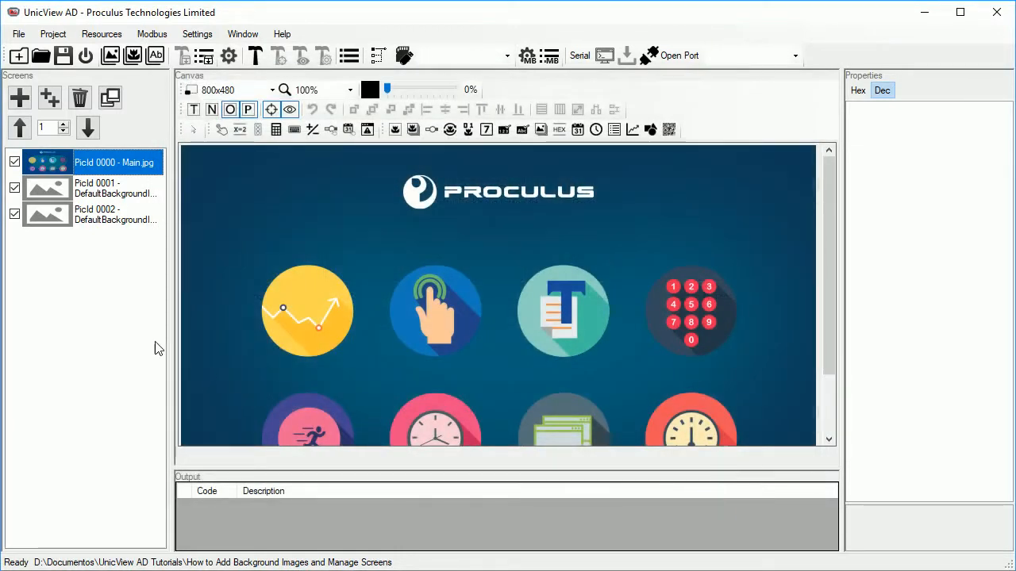
- Assign Graph_Dynamic.jpg as the equal background image of all three screens, PicId 0000 to 0002
{"action": "double_click", "coordinate": [128, 198]}
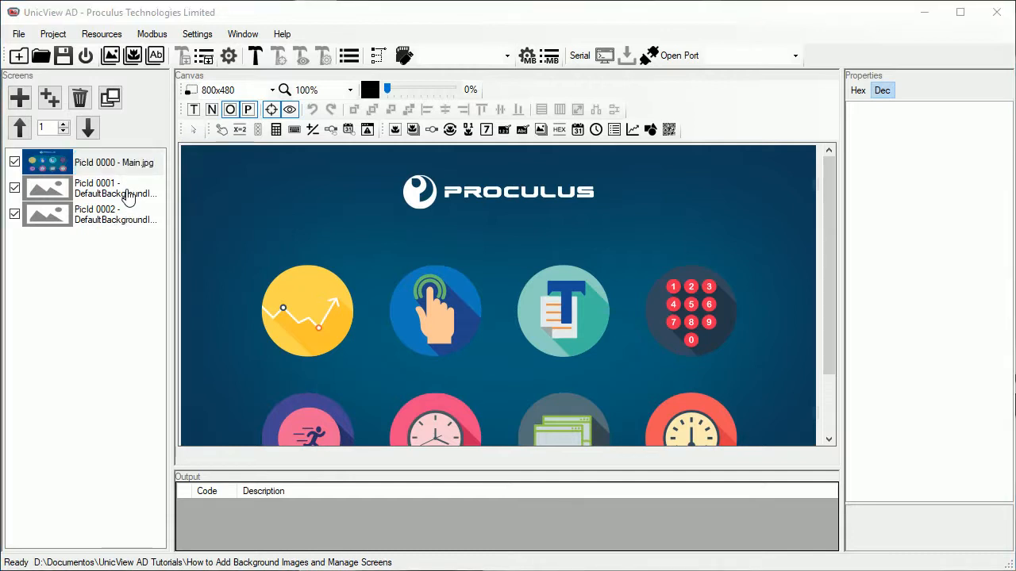
{"action": "left_click", "coordinate": [131, 163]}
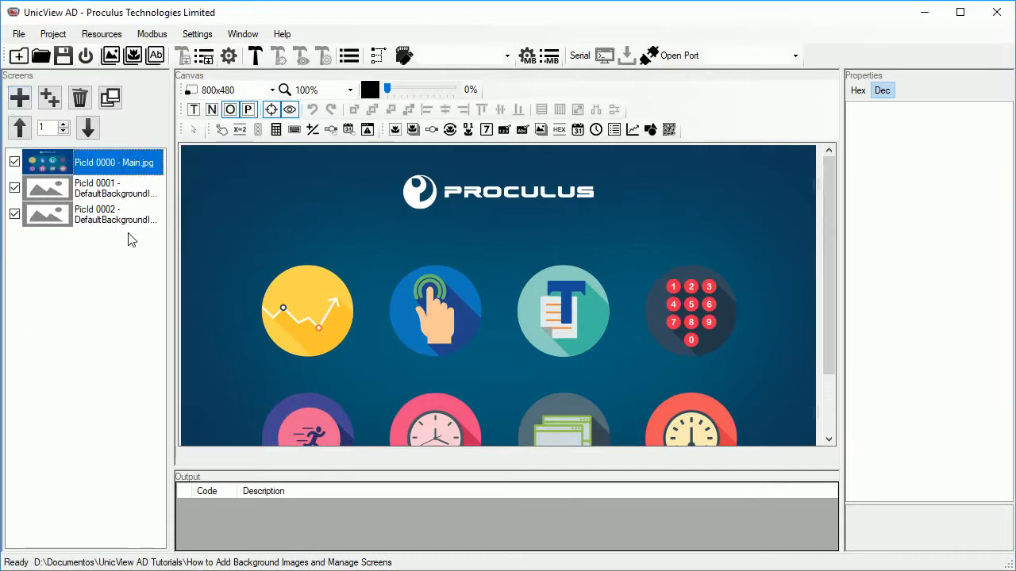
{"action": "left_click", "coordinate": [126, 224], "text": "shift"}
{"action": "right_click", "coordinate": [141, 158]}
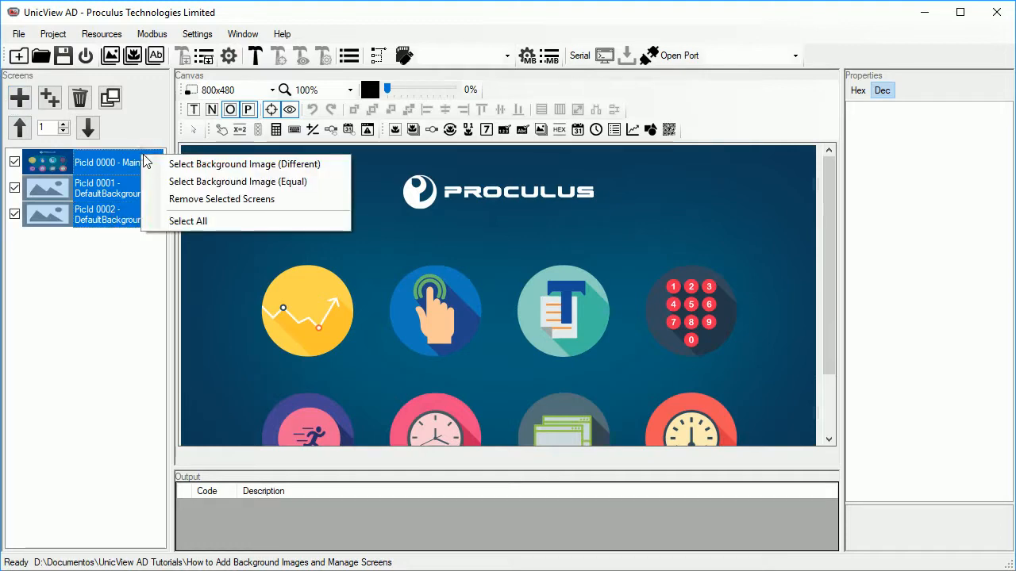
{"action": "left_click", "coordinate": [211, 182]}
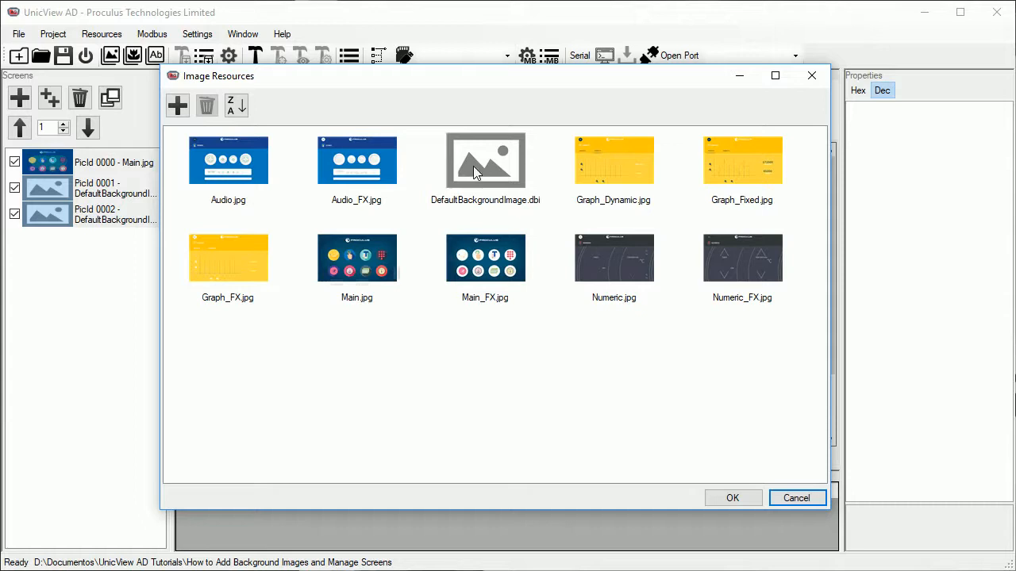
{"action": "left_click", "coordinate": [614, 157]}
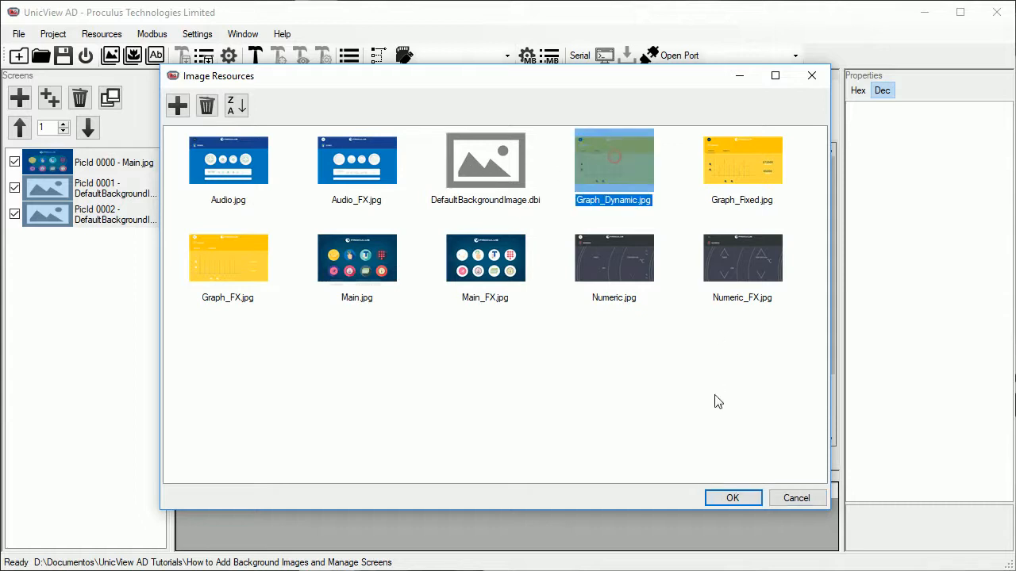
{"action": "left_click", "coordinate": [743, 493]}
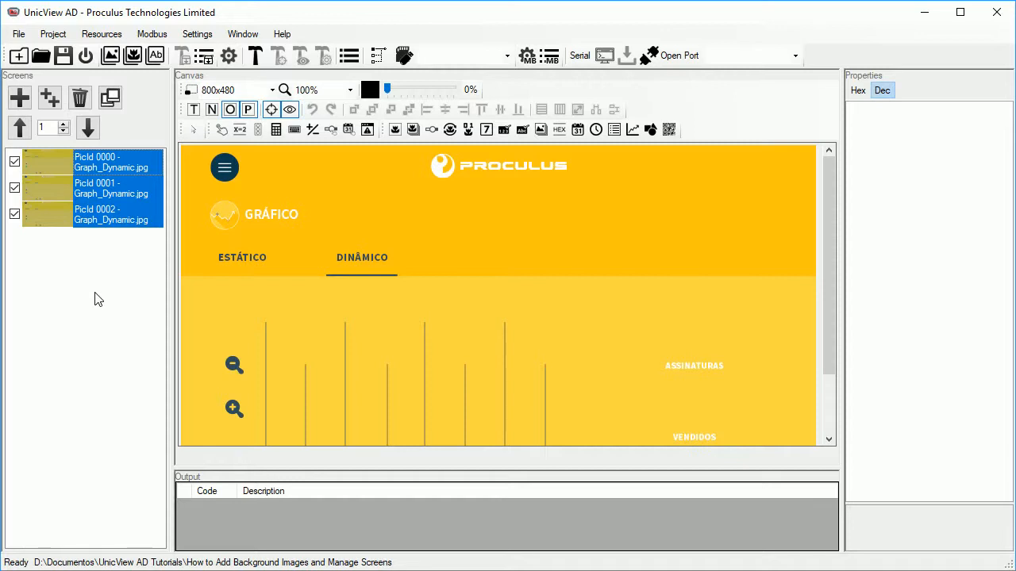
- Assign different background images to the three selected screens: Main.jpg to 0, Audio.jpg to 1 and Audio_FX.jpg to 2
{"action": "right_click", "coordinate": [148, 162]}
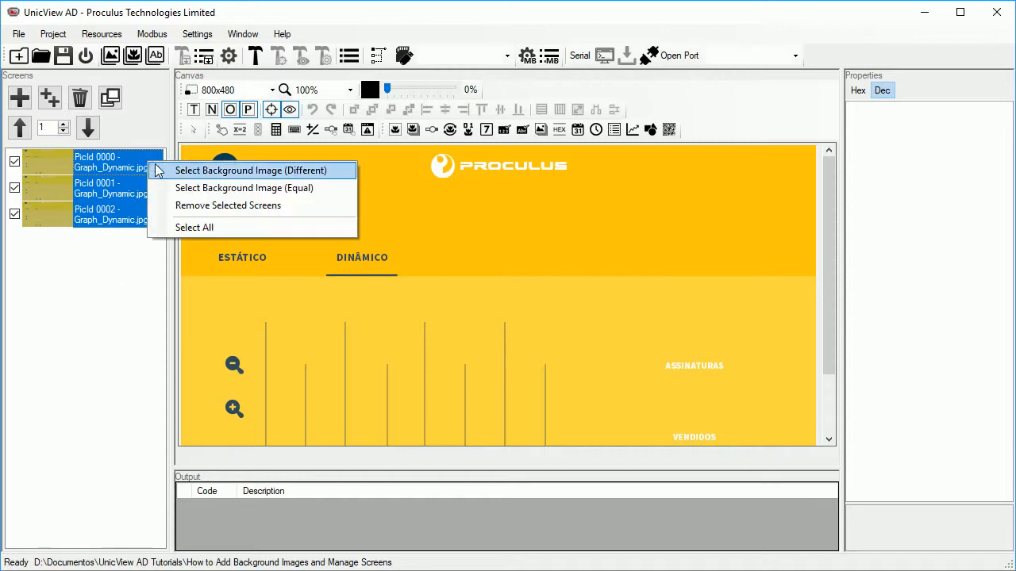
{"action": "left_click", "coordinate": [333, 171]}
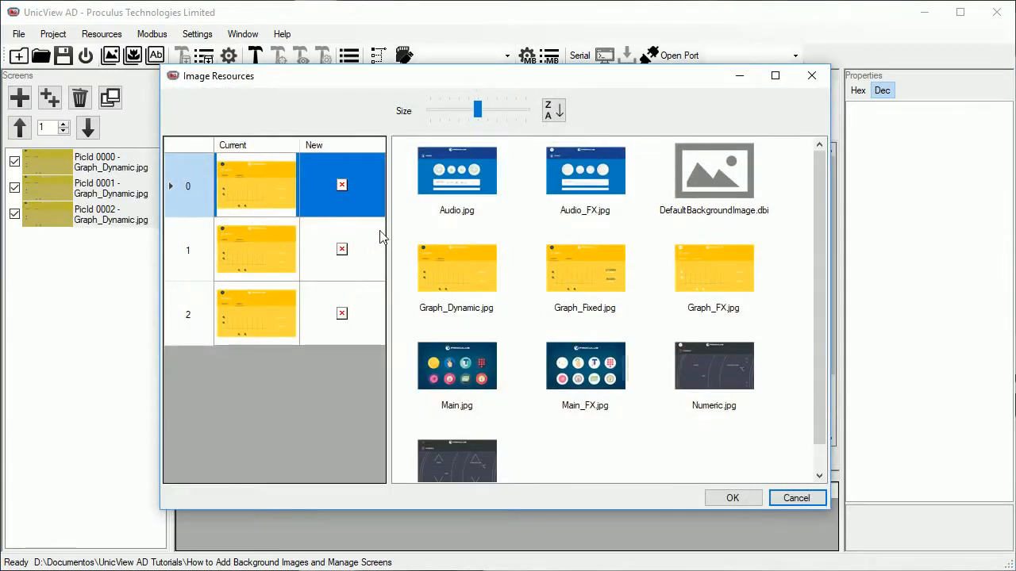
{"action": "left_click_drag", "start_coordinate": [476, 369], "coordinate": [349, 187]}
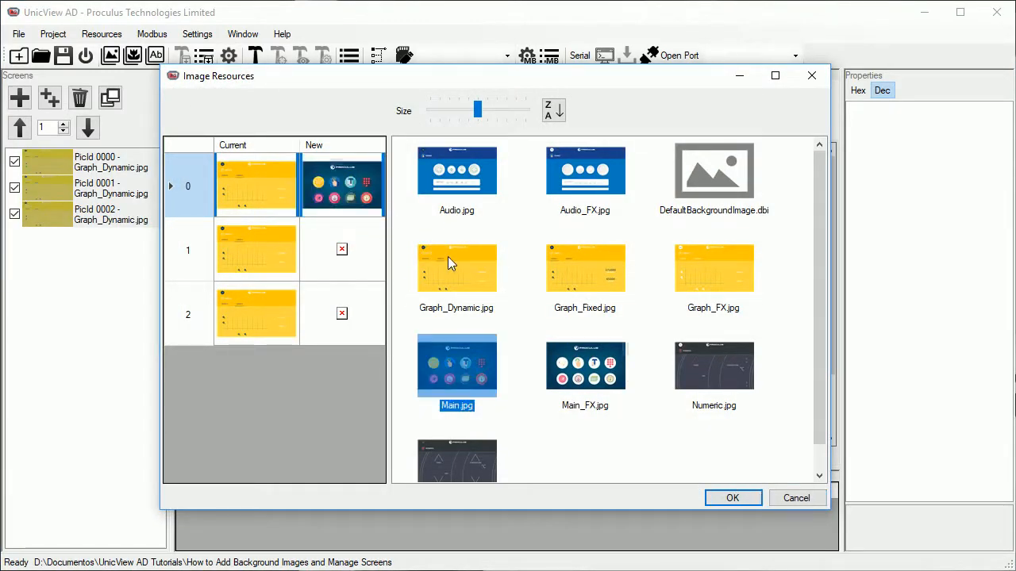
{"action": "left_click", "coordinate": [462, 184]}
{"action": "left_click", "coordinate": [611, 182], "text": "ctrl"}
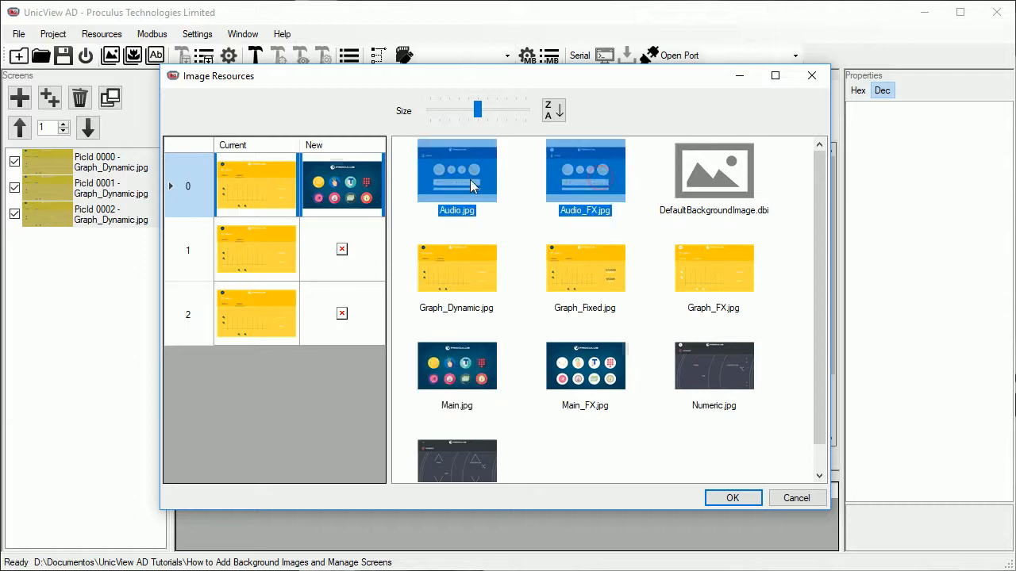
{"action": "left_click_drag", "start_coordinate": [469, 161], "coordinate": [346, 258]}
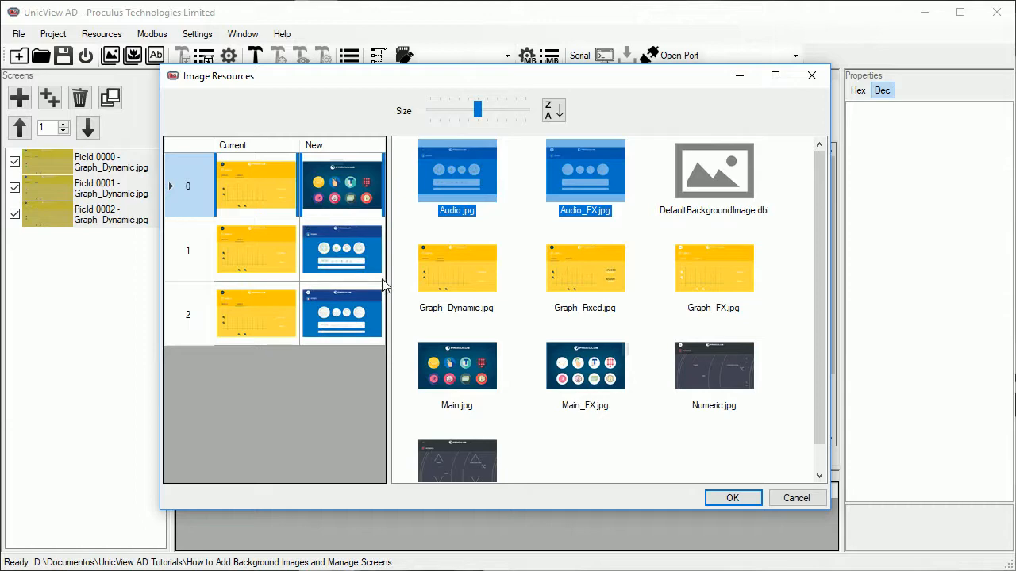
{"action": "left_click", "coordinate": [732, 500]}
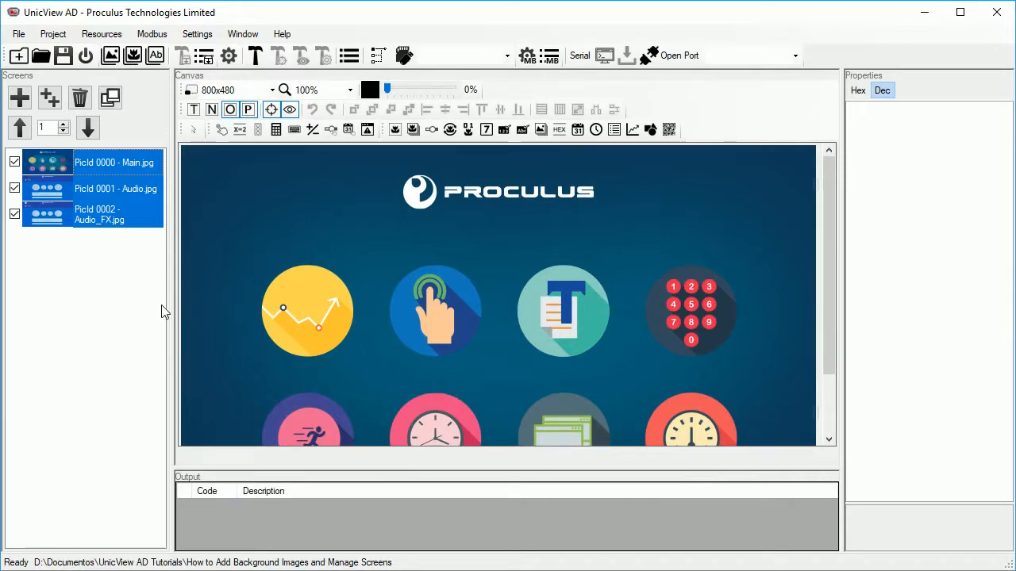
- Select only the Main.jpg screen and shift it down the screen list to PicId 0003
{"action": "left_click", "coordinate": [129, 272]}
{"action": "left_click", "coordinate": [129, 165]}
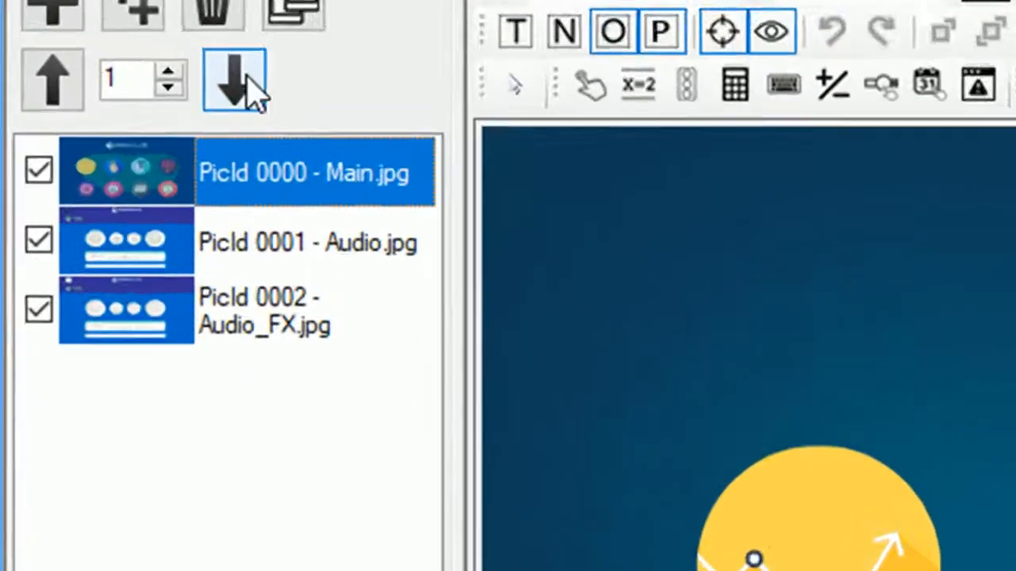
{"action": "left_click", "coordinate": [87, 127]}
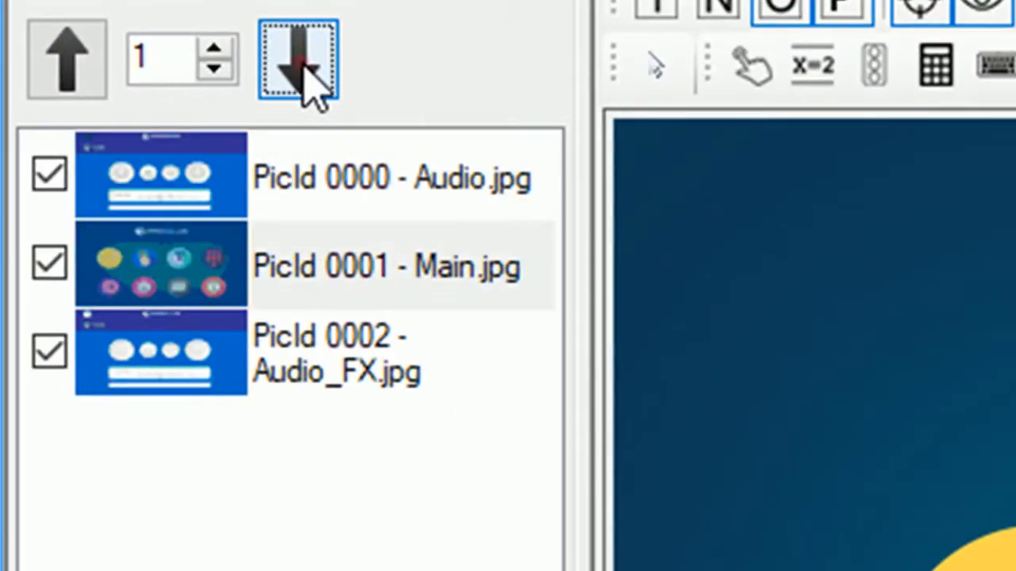
{"action": "left_click", "coordinate": [310, 86]}
{"action": "left_click", "coordinate": [308, 86]}
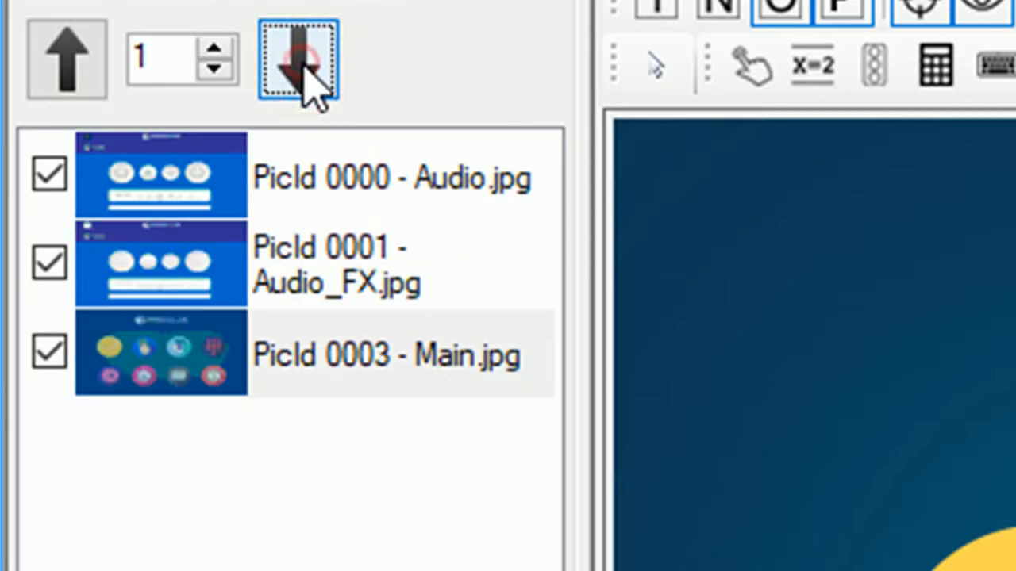
- Shift the Main.jpg screen back up the list to PicId 0000
{"action": "left_click", "coordinate": [67, 65]}
{"action": "left_click", "coordinate": [67, 64]}
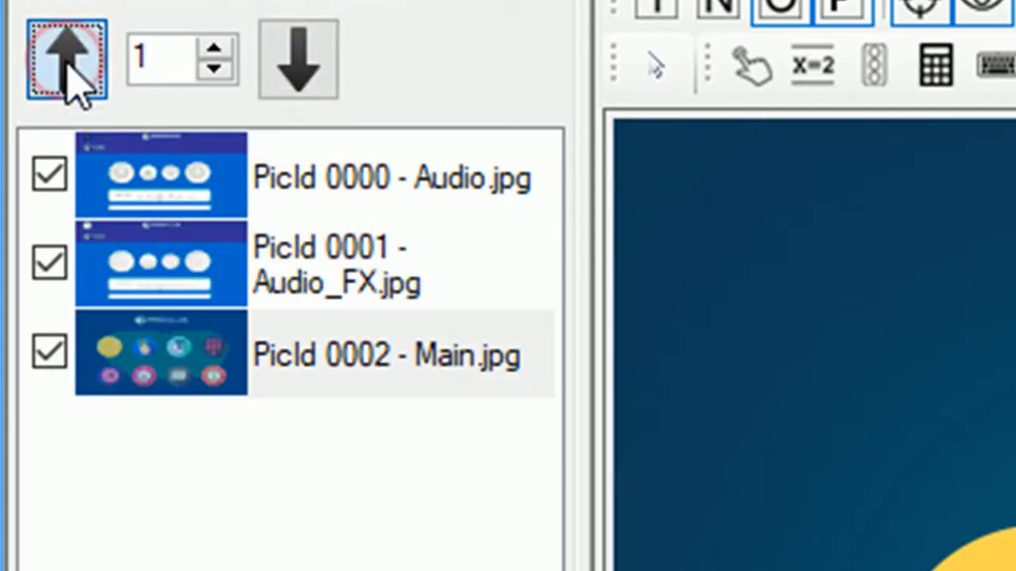
{"action": "left_click", "coordinate": [66, 63]}
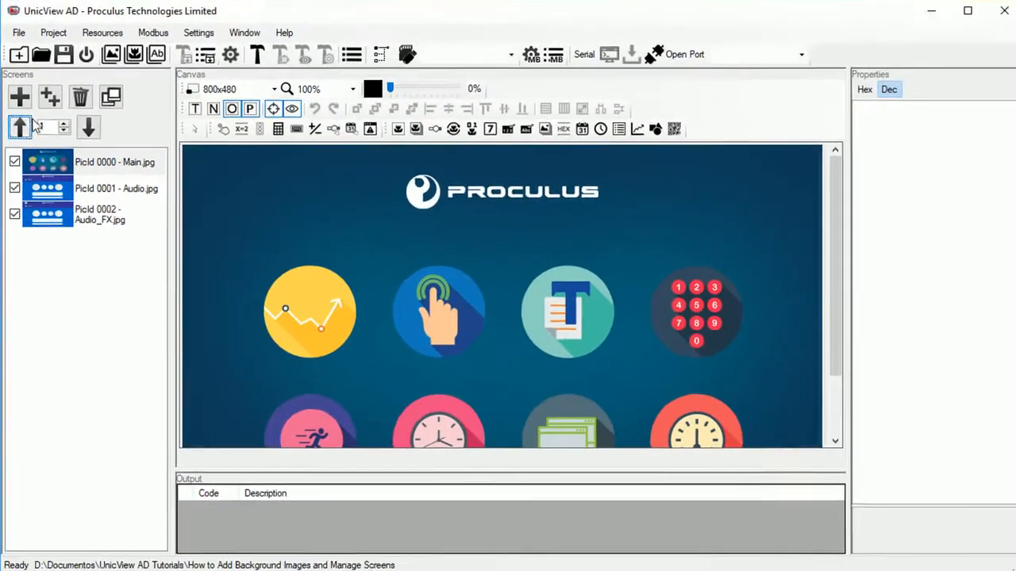
- Add two new screens with the default background to the end of the screen list
{"action": "left_click", "coordinate": [20, 96]}
{"action": "left_click", "coordinate": [20, 96]}
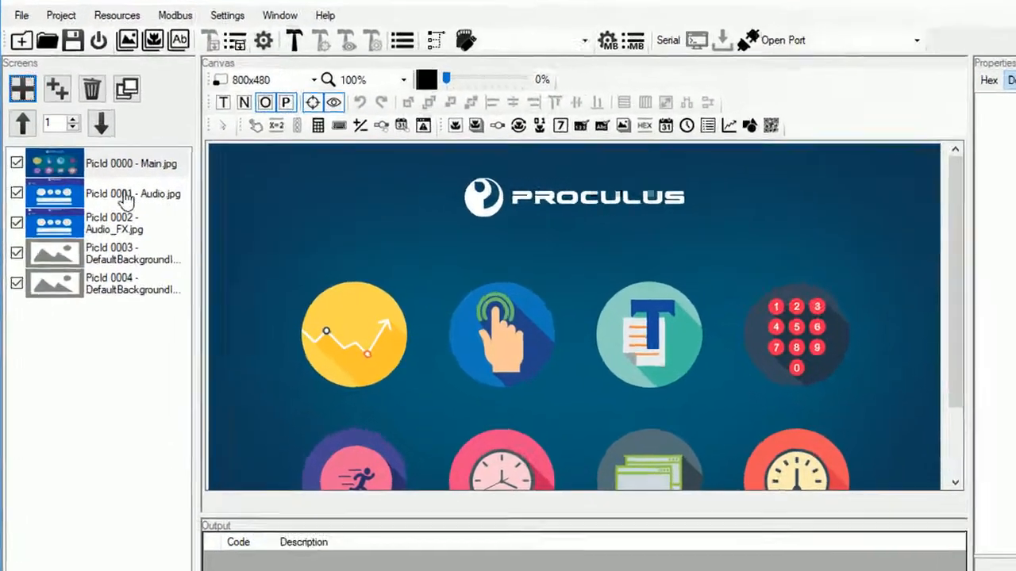
- Move the Audio.jpg and Audio_FX.jpg screens together down to PicId 0003 and 0004, and return them to 0001 and 0002
{"action": "left_click", "coordinate": [93, 187]}
{"action": "left_click", "coordinate": [297, 335], "text": "shift"}
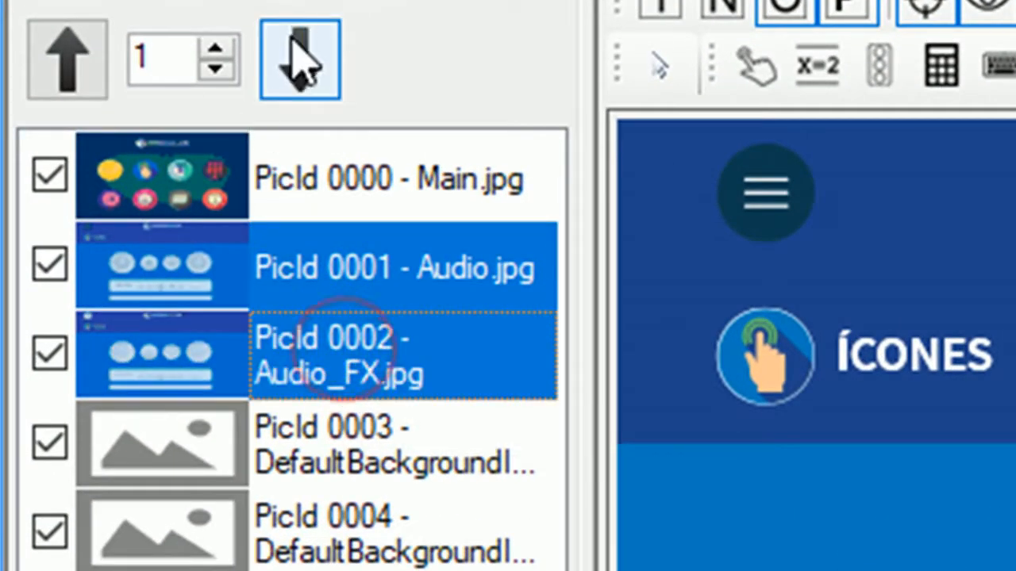
{"action": "left_click", "coordinate": [252, 69]}
{"action": "left_click", "coordinate": [66, 64]}
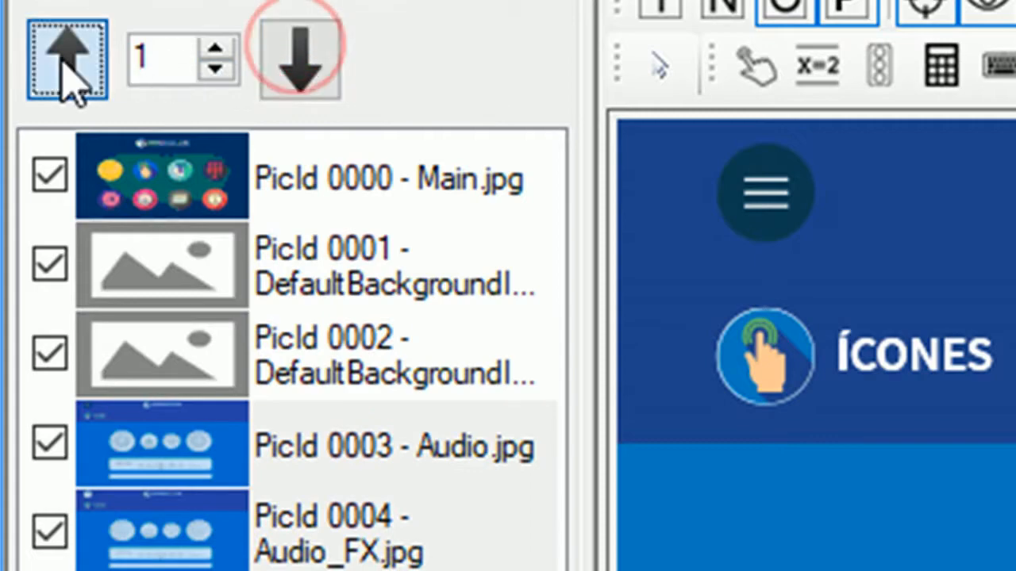
{"action": "left_click", "coordinate": [63, 60]}
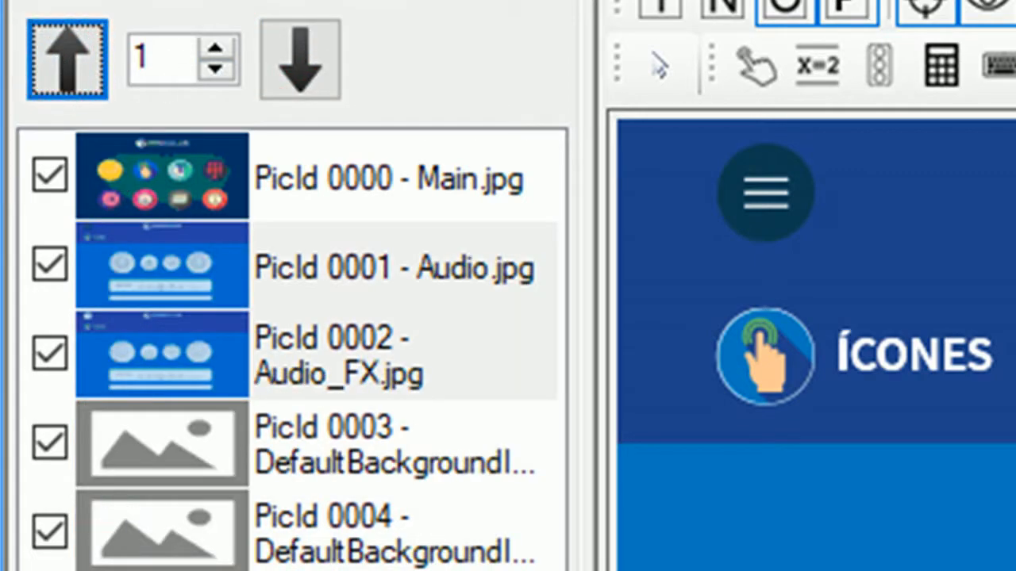
{"action": "left_click", "coordinate": [111, 570]}
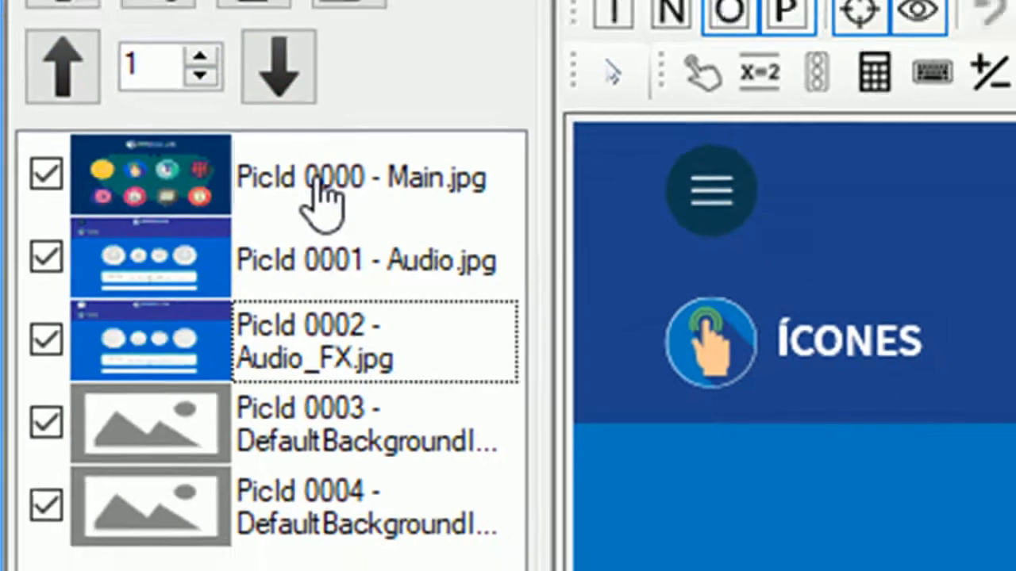
- Change the PicId of the Main.jpg screen to 6
{"action": "left_click", "coordinate": [339, 182]}
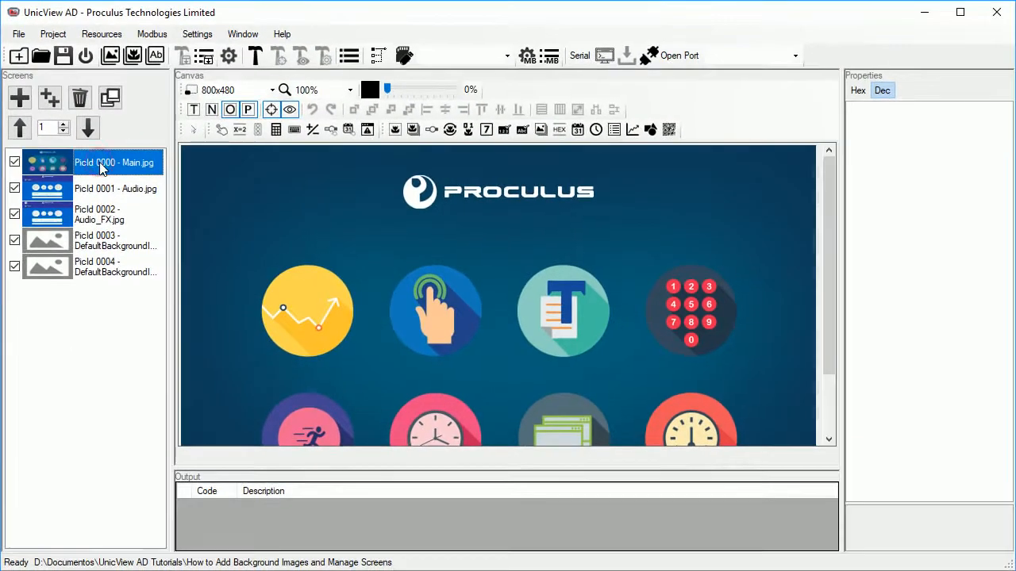
{"action": "right_click", "coordinate": [100, 165]}
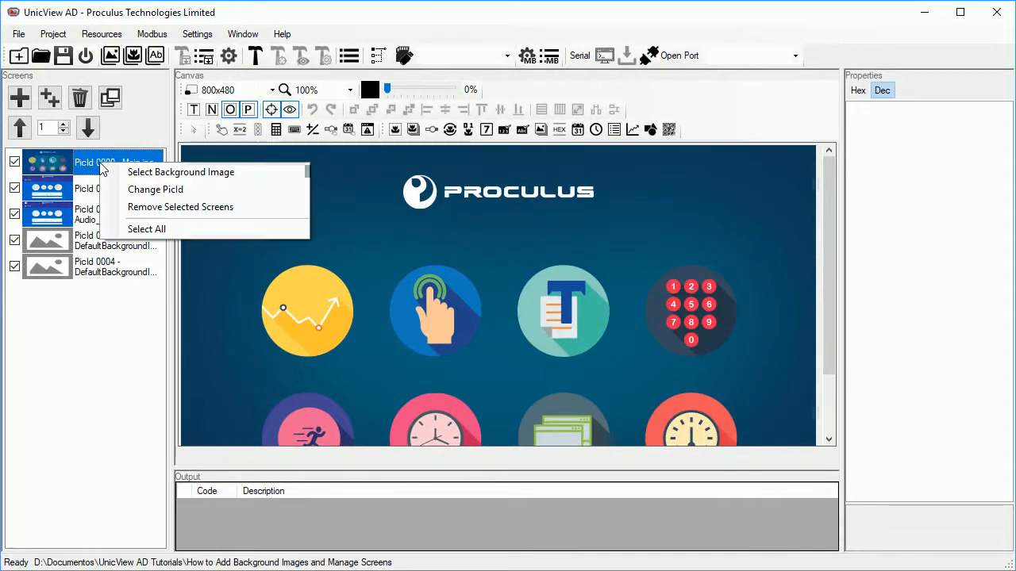
{"action": "left_click", "coordinate": [198, 191]}
{"action": "left_click", "coordinate": [532, 295]}
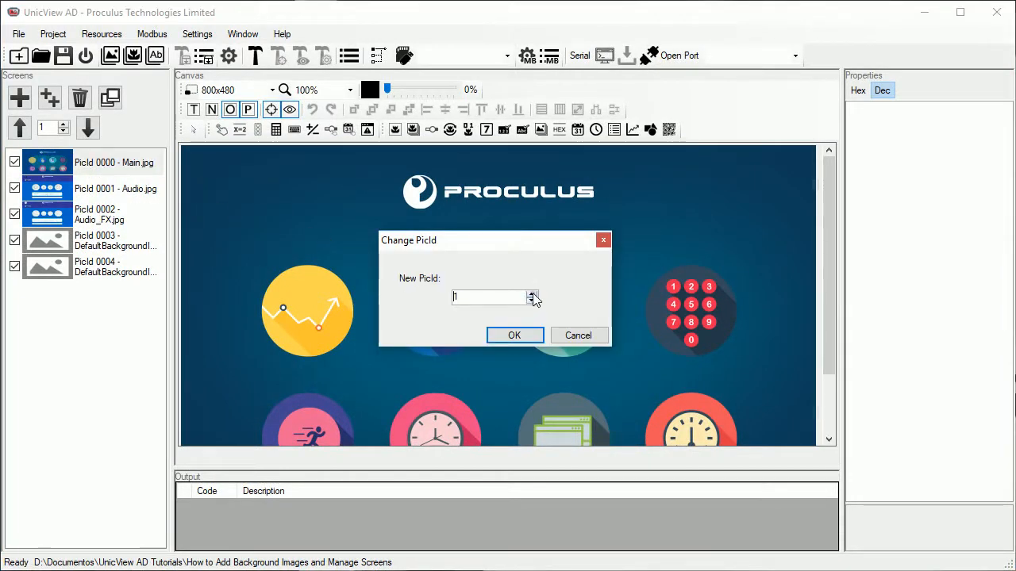
{"action": "left_click", "coordinate": [531, 294]}
{"action": "left_click", "coordinate": [531, 295]}
{"action": "left_click", "coordinate": [532, 295]}
{"action": "left_click", "coordinate": [532, 294]}
{"action": "left_click", "coordinate": [532, 295]}
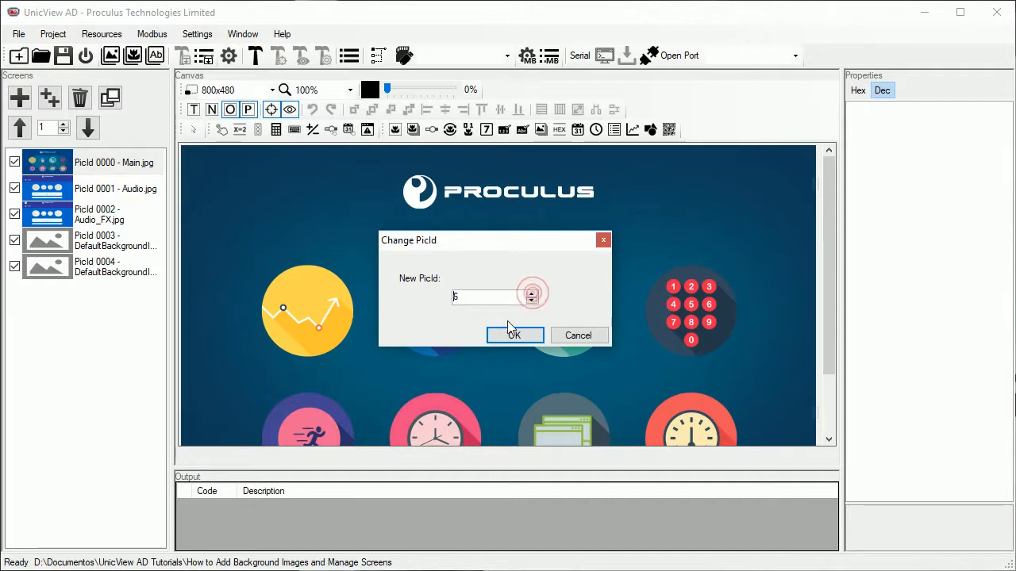
{"action": "left_click", "coordinate": [512, 333]}
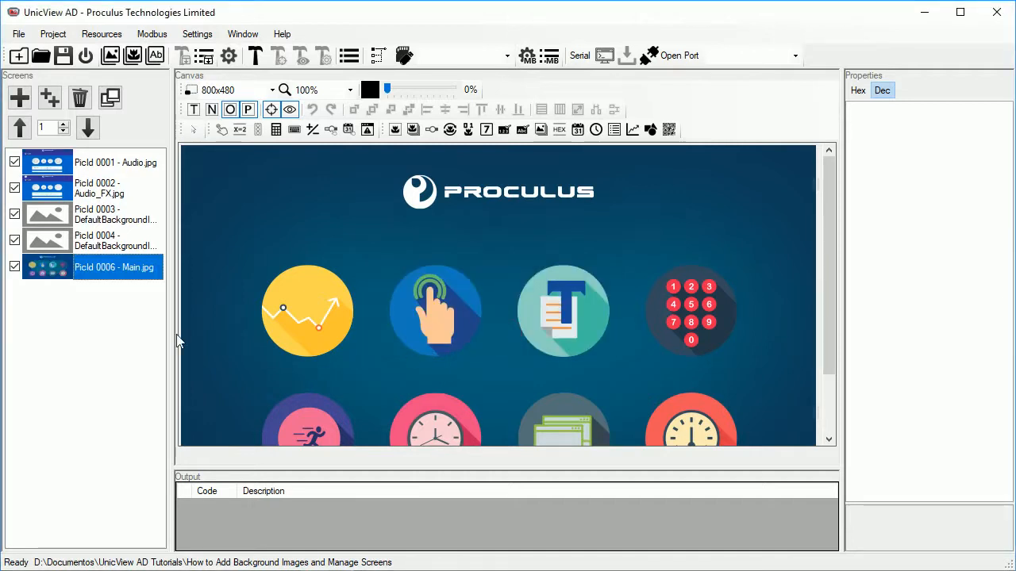